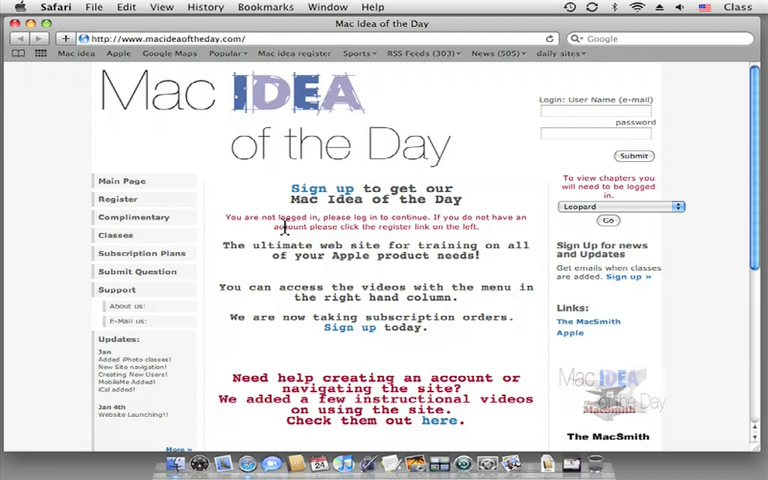
Step: Select all Bookmarks Bar entries from Mac idea through daily sites and delete them
click(265, 7)
click(300, 22)
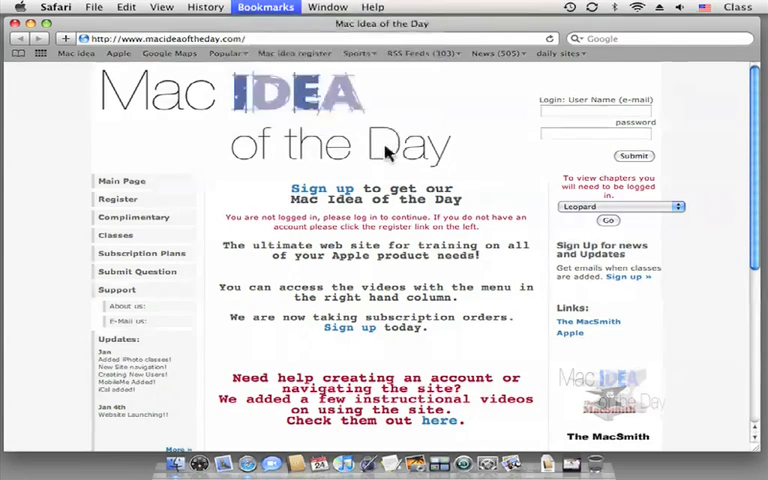
click(205, 273)
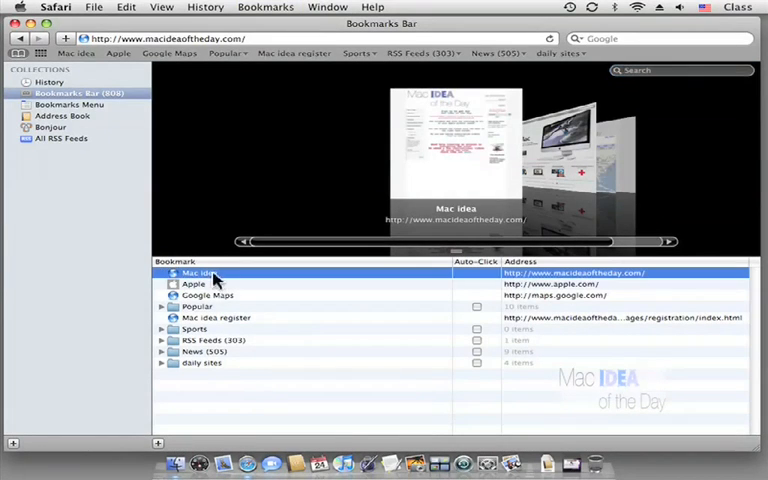
shift+click(228, 362)
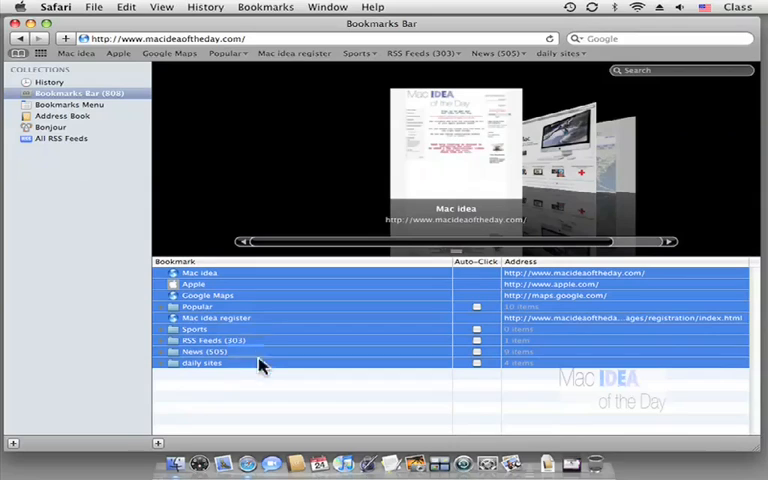
key(Delete)
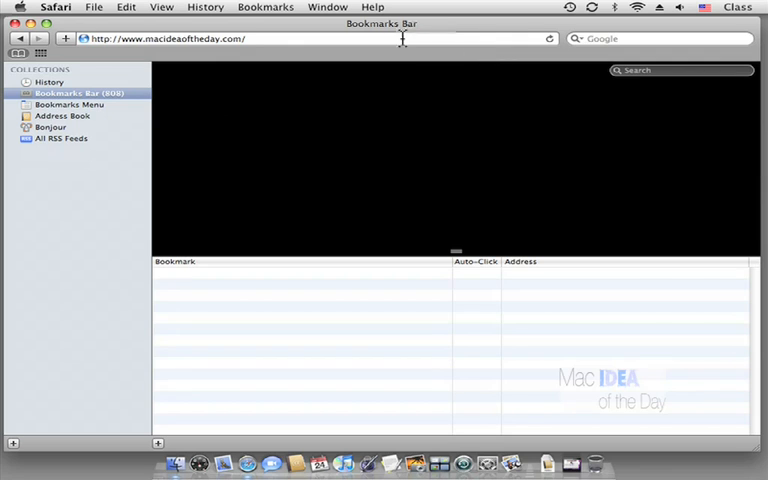
Step: Check the History collection, then return to the now-empty Bookmarks Bar
click(49, 82)
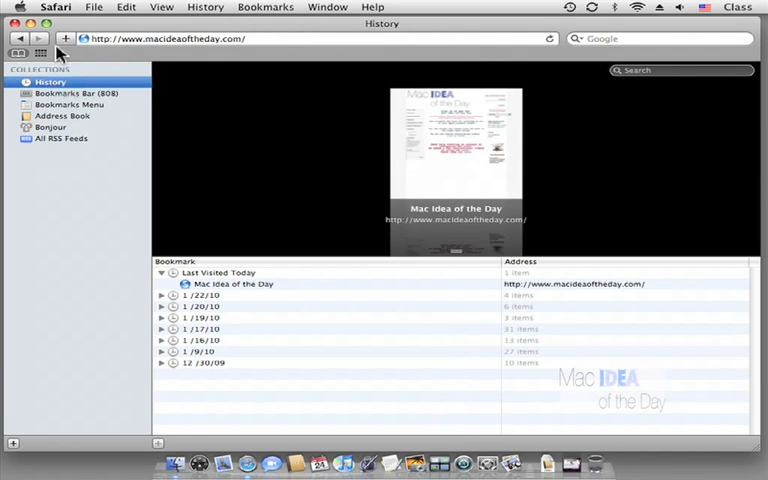
click(70, 93)
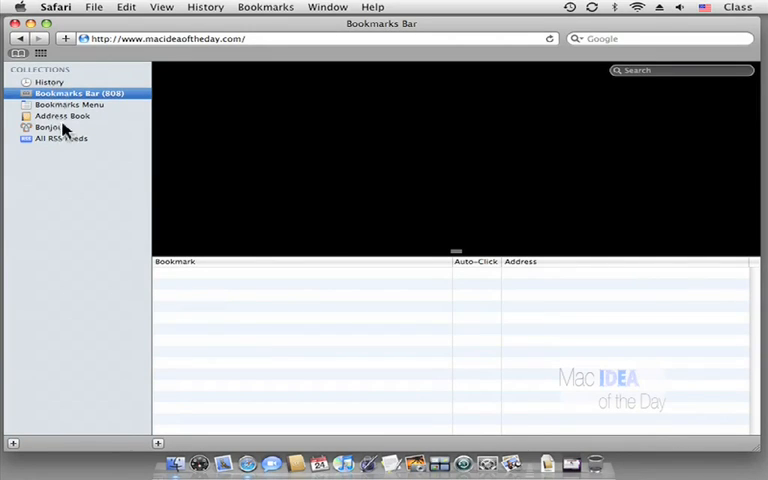
Step: Enter Time Machine from a Finder window and show the class home folder in the Today 11:18 AM backup
click(466, 464)
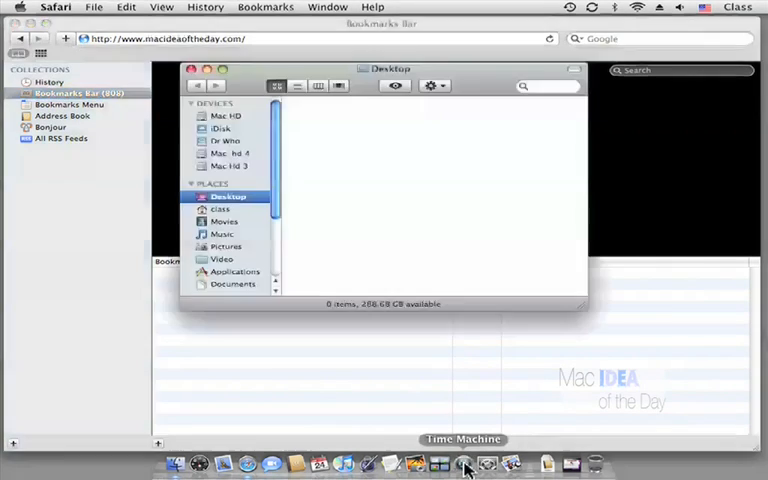
click(466, 464)
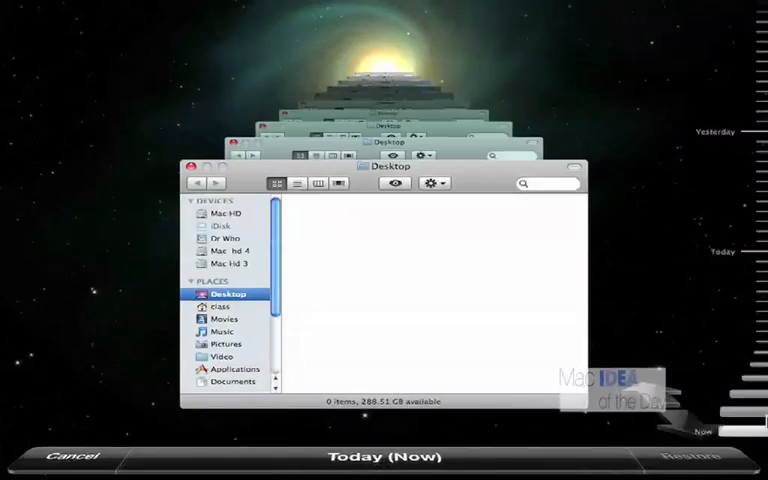
click(758, 415)
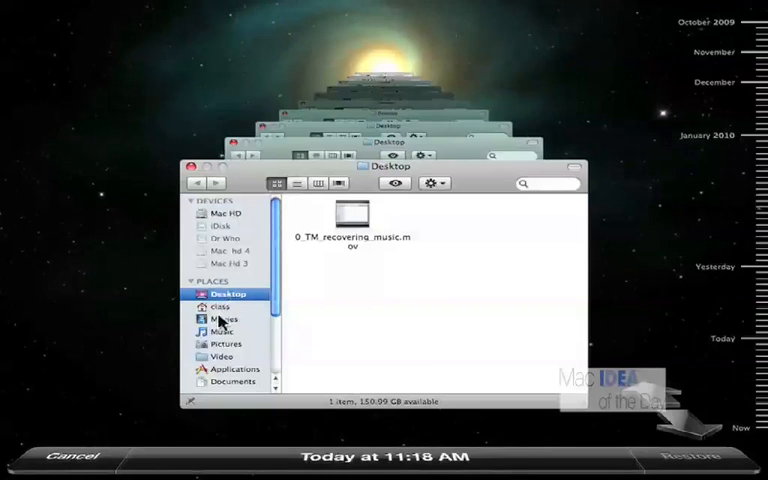
click(221, 307)
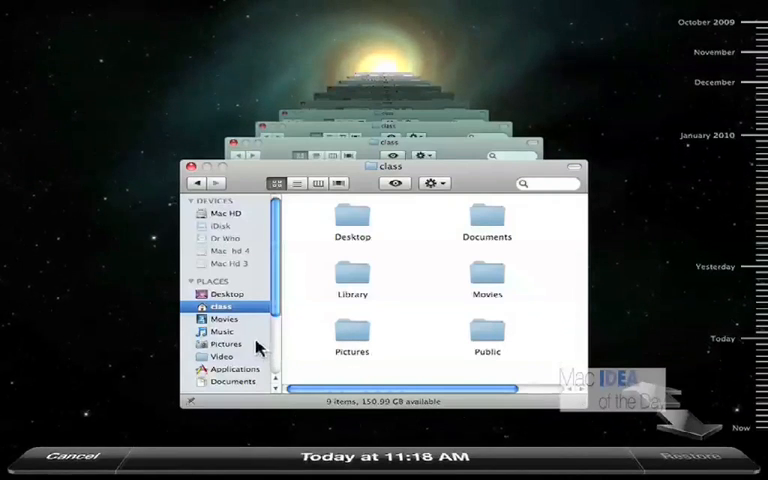
Step: Restore the backed-up Safari folder from inside Library
double_click(356, 280)
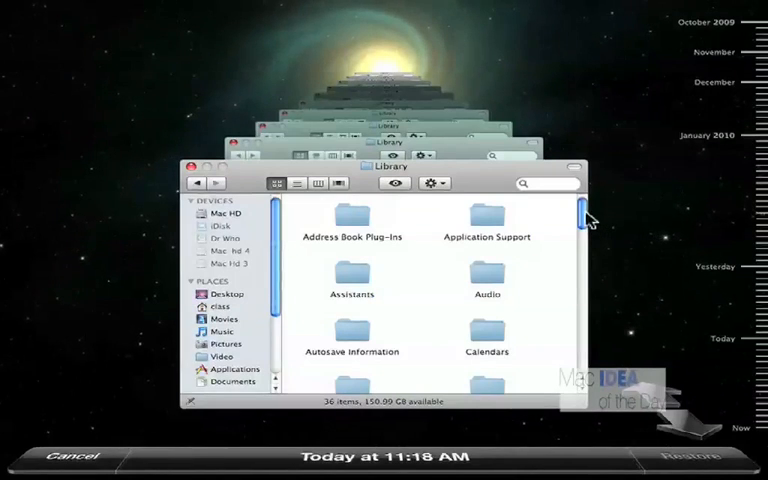
drag(584, 212, 582, 258)
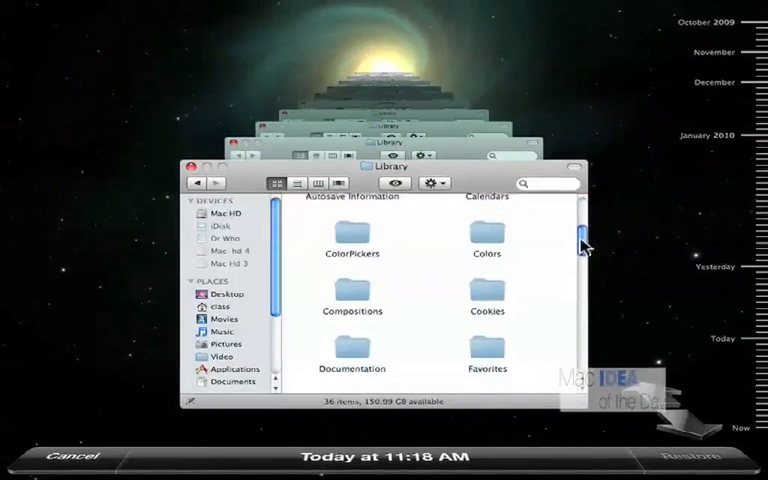
drag(582, 258, 582, 338)
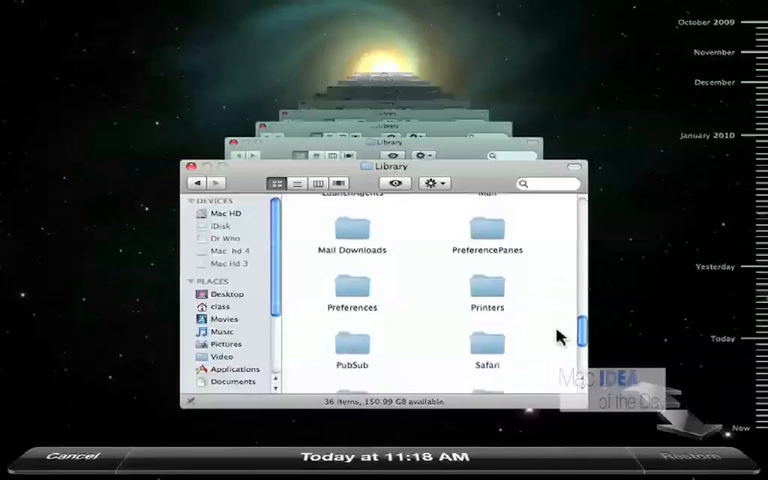
click(487, 295)
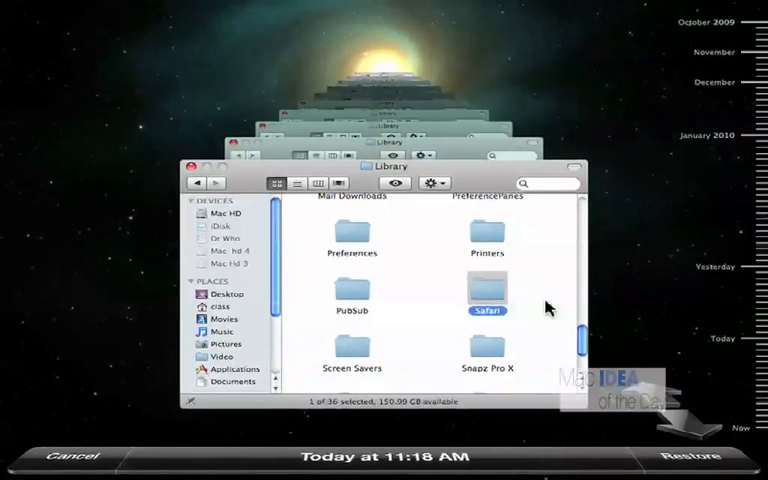
click(710, 430)
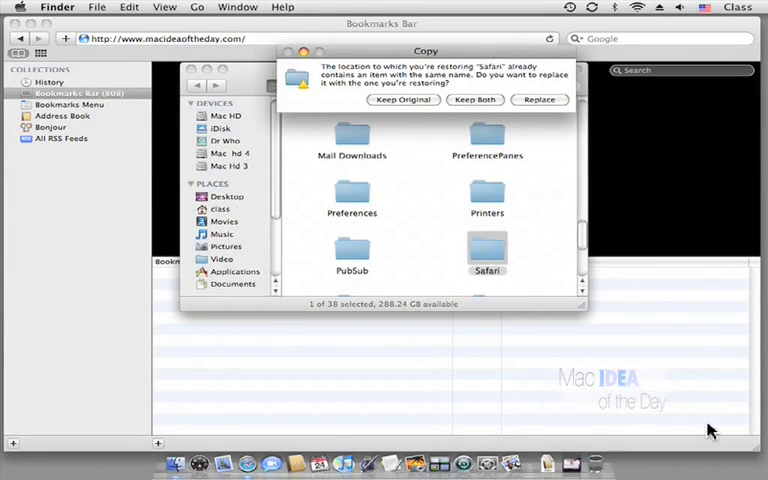
Step: Replace the existing Safari folder with the backup and confirm the bookmarks are back in Safari
click(540, 99)
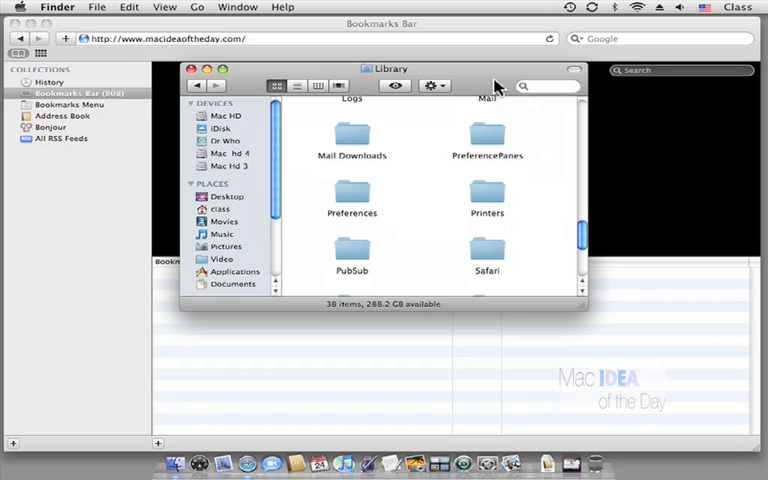
click(370, 25)
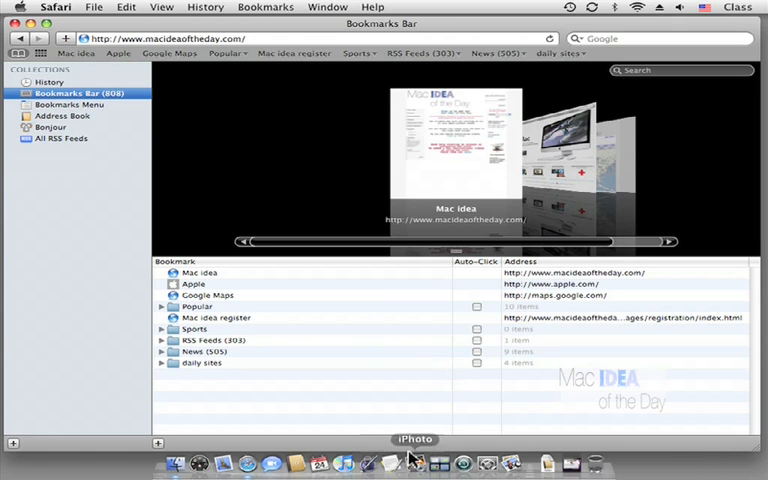
click(464, 463)
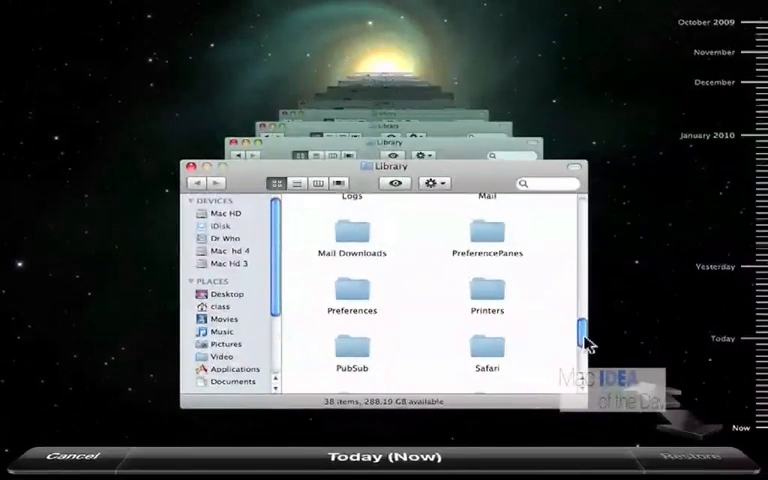
drag(584, 332, 584, 320)
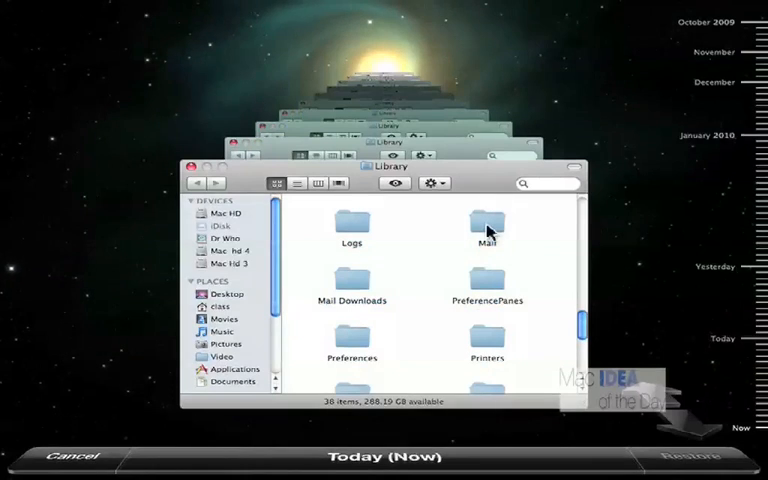
Step: Select Mail in Library, return to the class home folder and open Documents
click(488, 230)
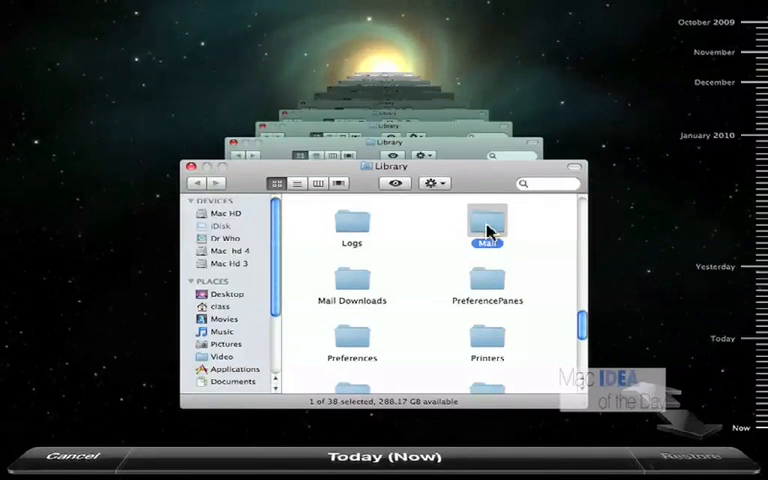
click(222, 306)
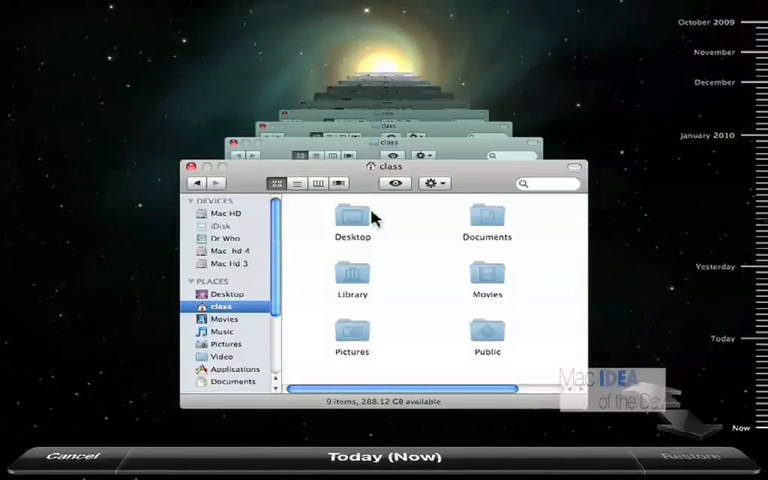
click(487, 222)
double_click(470, 228)
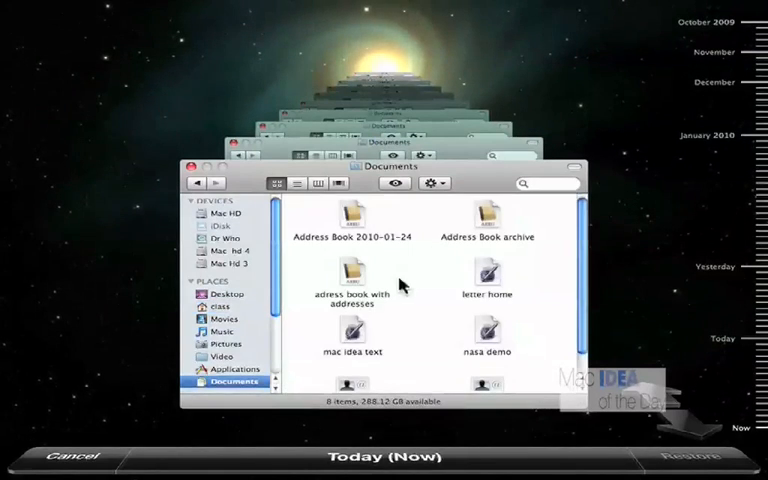